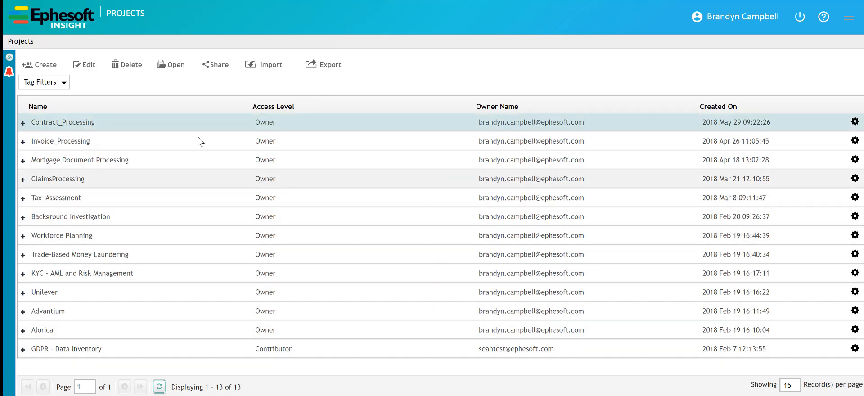
# Step: Open TeachJob3 from the Contract_Processing project's Teach jobs and look at the Add Document Type dialog without adding a type
pyautogui.doubleClick(113, 122)
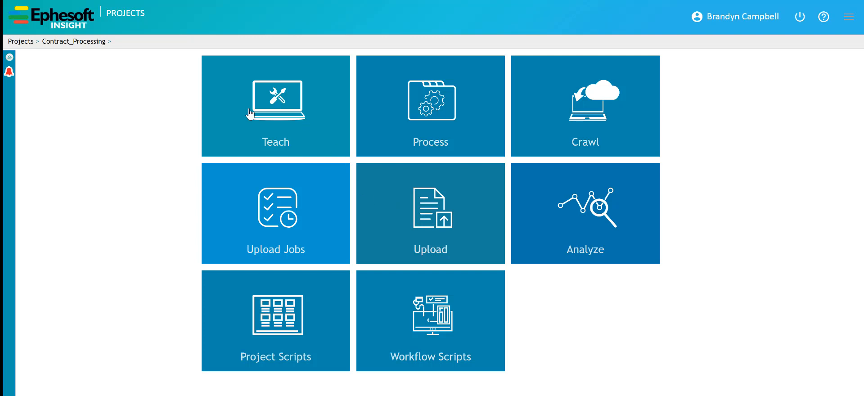
pyautogui.click(275, 101)
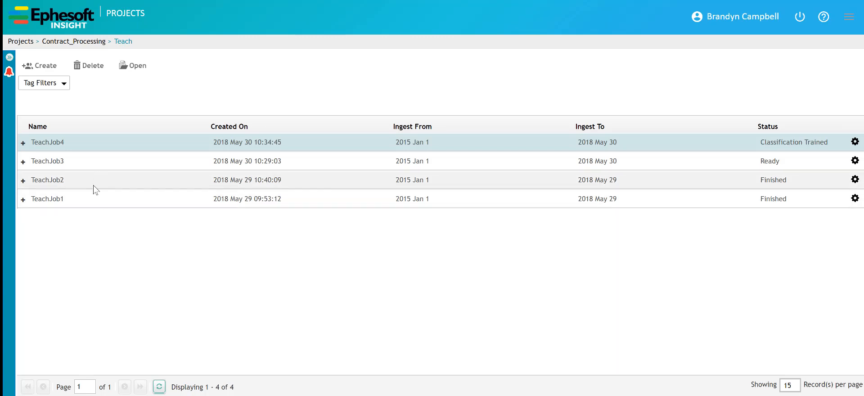
pyautogui.doubleClick(98, 161)
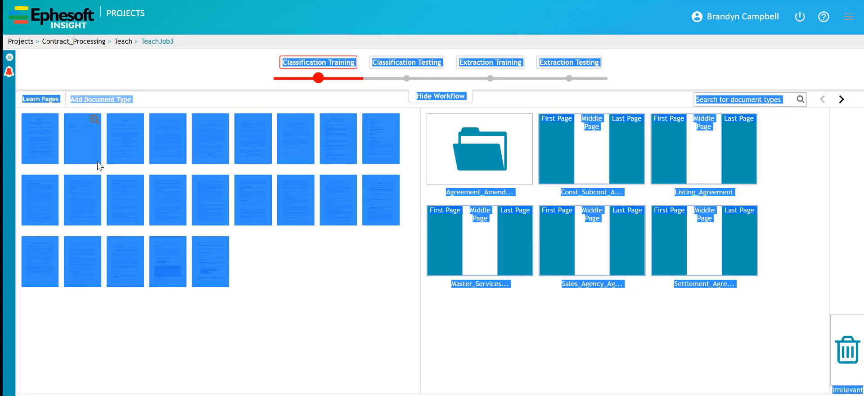
pyautogui.click(309, 297)
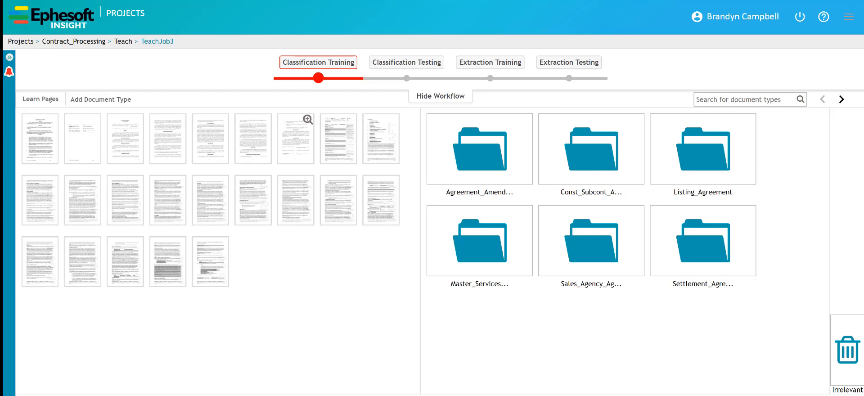
pyautogui.click(119, 100)
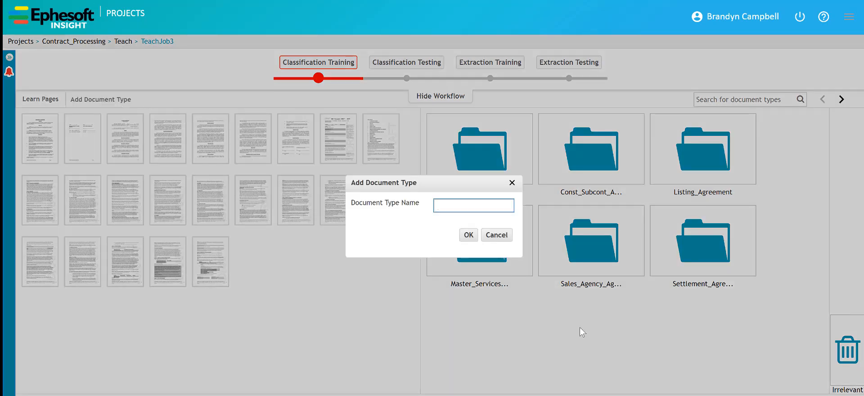
pyautogui.click(512, 183)
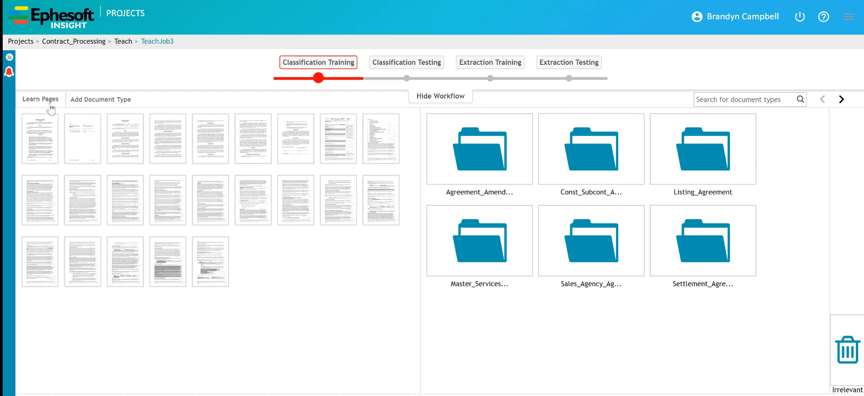
# Step: Assign the first two unclassified pages to the Agreement_Amendment document type, with the opening page as its First Page
pyautogui.moveTo(50, 118)
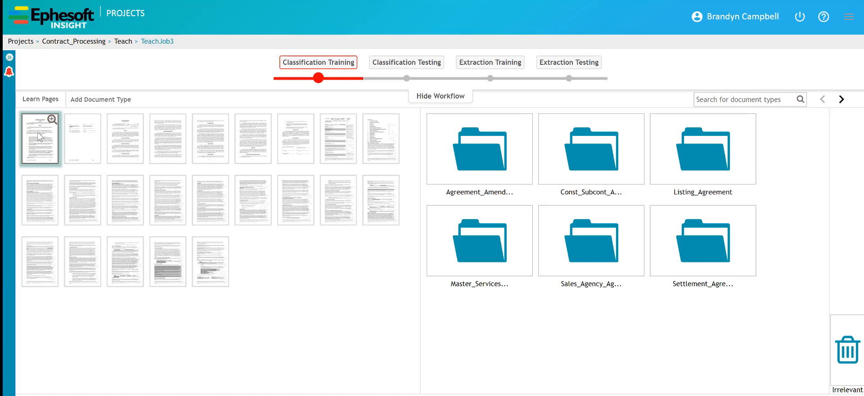
pyautogui.moveTo(40, 139); pyautogui.dragTo(440, 137)
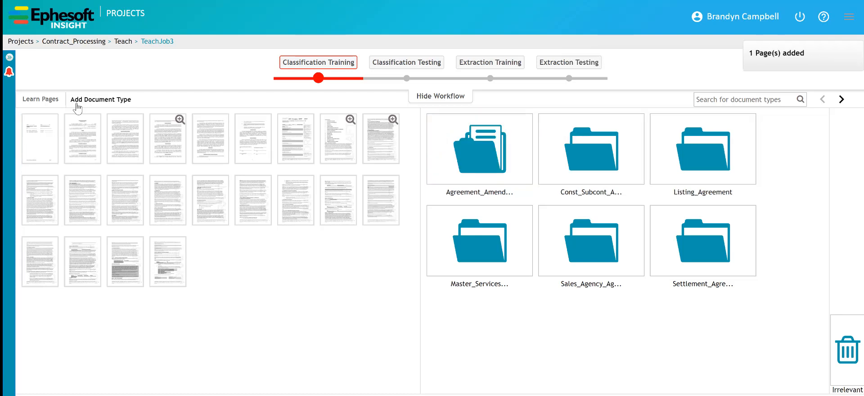
pyautogui.moveTo(36, 133); pyautogui.dragTo(478, 142)
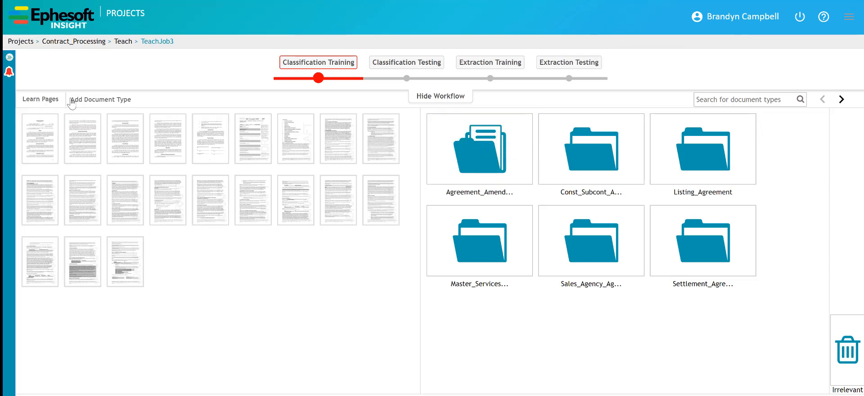
# Step: Preview the Master Agreement (Subcontractor) page and assign it as First Page of the Const_Subcont_Agreement document type
pyautogui.click(52, 119)
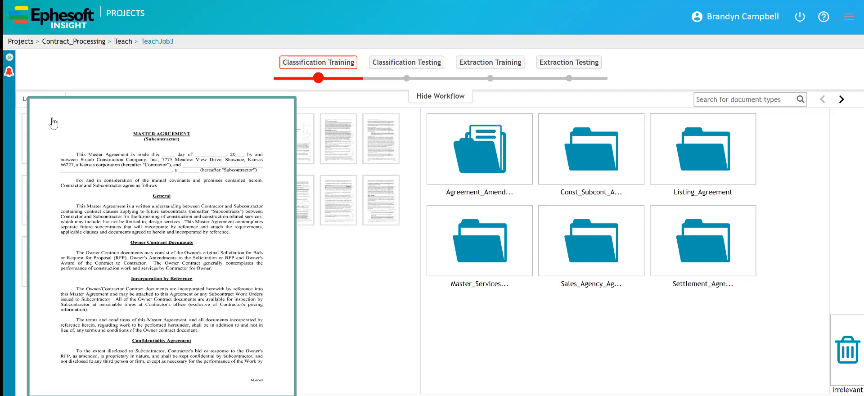
pyautogui.click(53, 121)
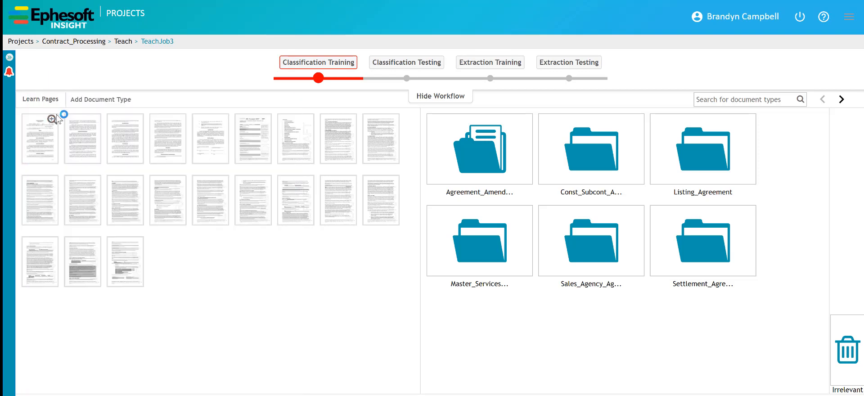
pyautogui.moveTo(53, 123)
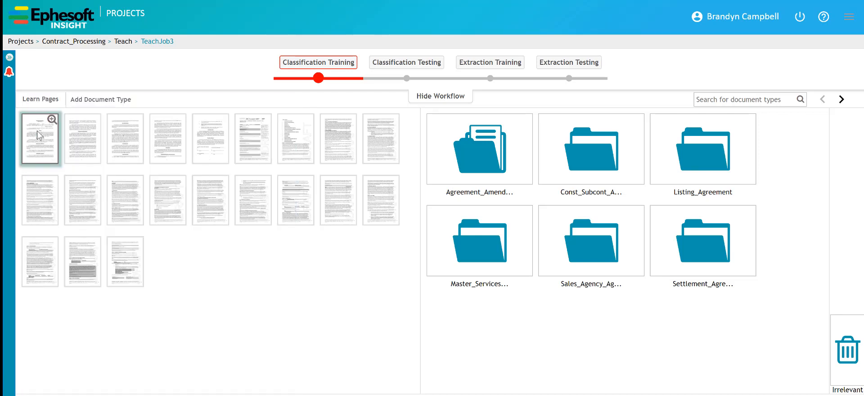
pyautogui.moveTo(39, 135); pyautogui.dragTo(554, 146)
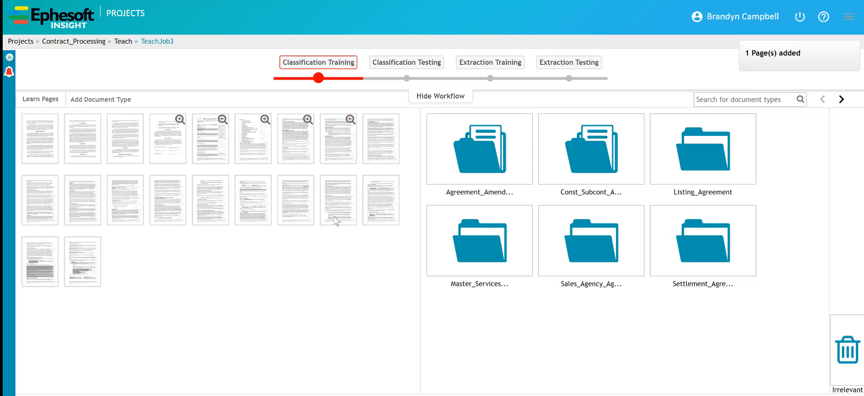
# Step: Advance to Classification Testing and preview the First Page results for the Const_Subcont_Agreement document type
pyautogui.click(842, 100)
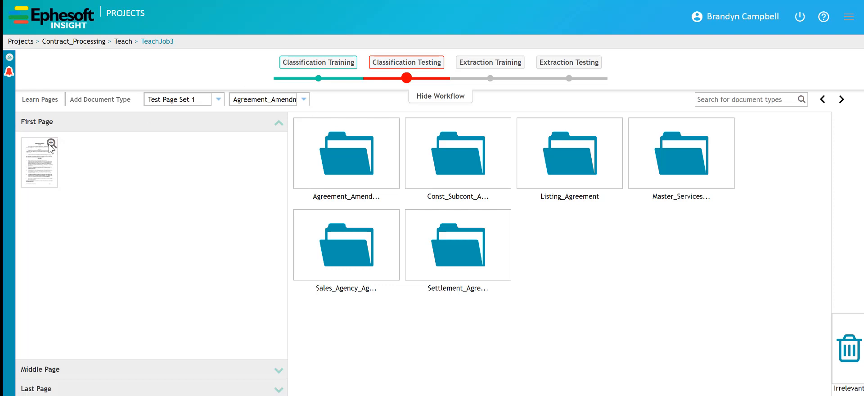
pyautogui.moveTo(50, 145)
pyautogui.click(306, 101)
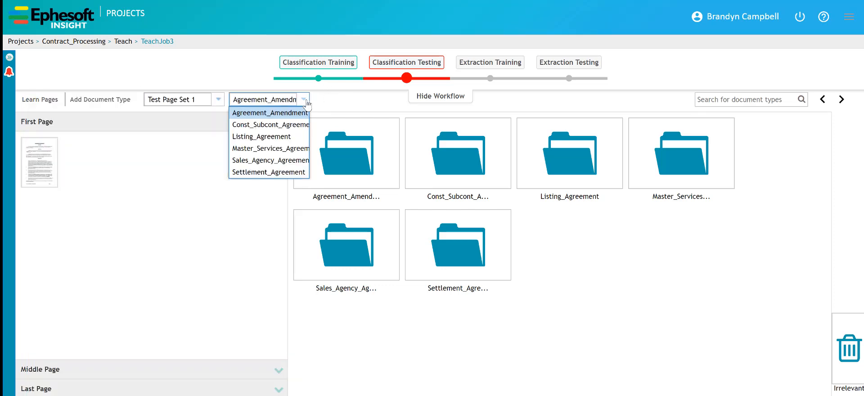
pyautogui.click(295, 125)
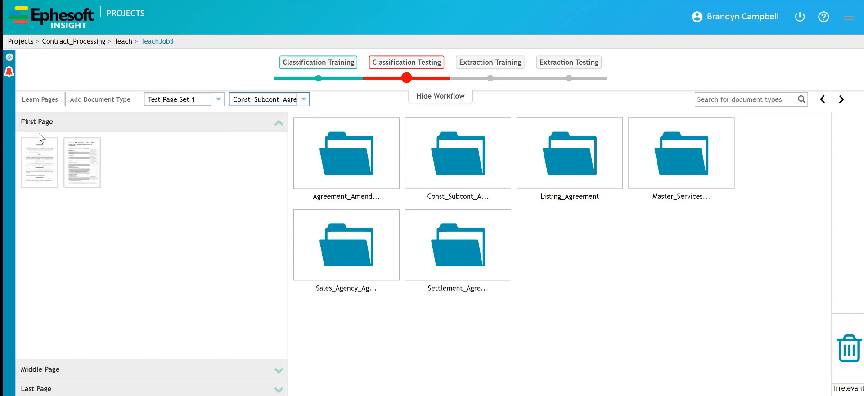
pyautogui.moveTo(43, 146)
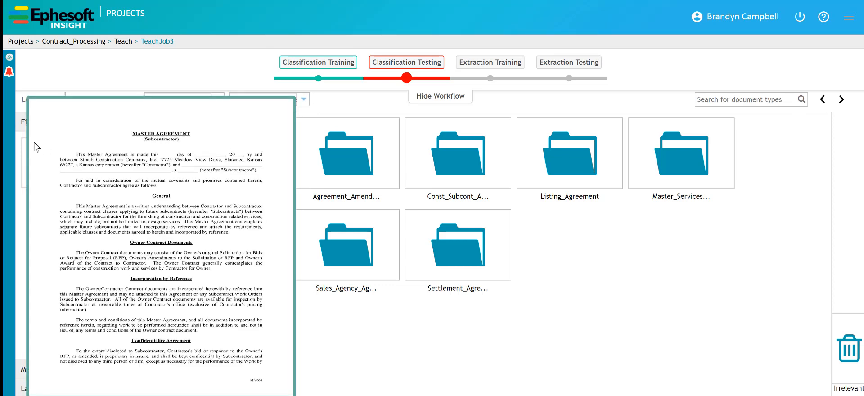
pyautogui.moveTo(95, 146)
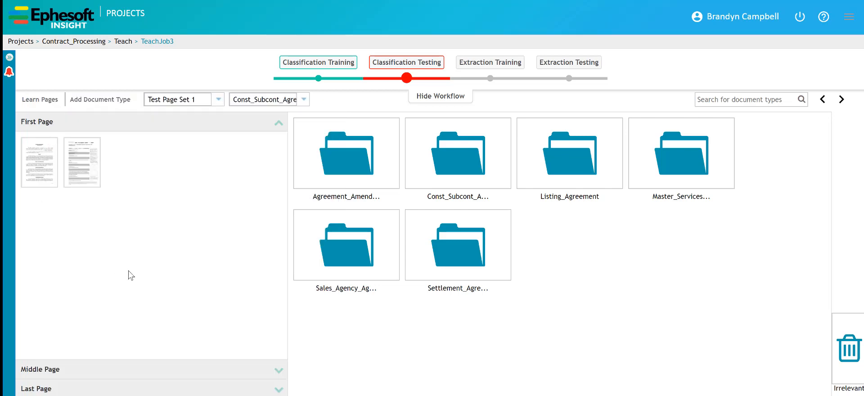
# Step: Review the Const_Subcont_Agreement Middle Page results, and preview the second page classified as First Page
pyautogui.click(279, 369)
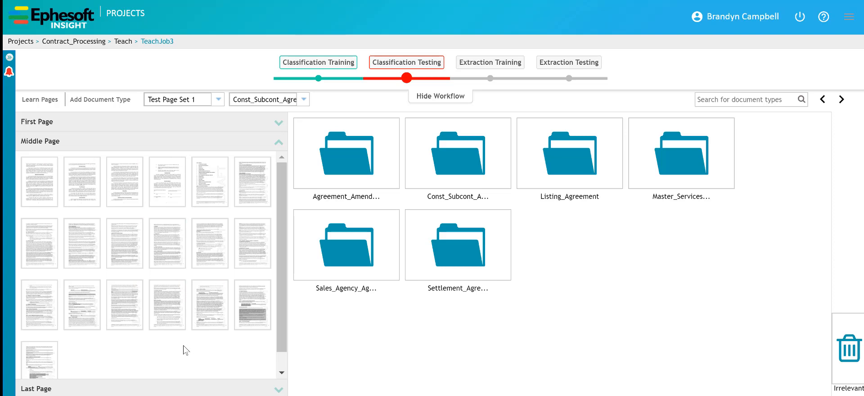
pyautogui.moveTo(93, 163)
pyautogui.click(62, 130)
pyautogui.moveTo(95, 147)
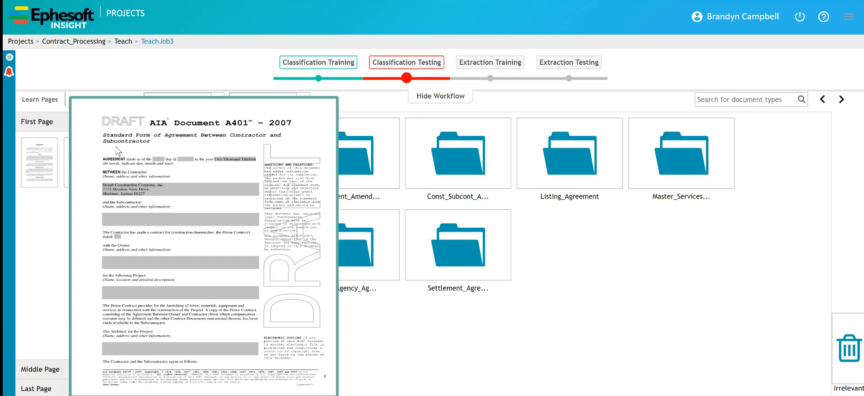
pyautogui.moveTo(85, 159)
pyautogui.mouseDown()
pyautogui.moveTo(149, 189)
pyautogui.moveTo(415, 177)
pyautogui.moveTo(561, 159)
pyautogui.moveTo(195, 173)
pyautogui.moveTo(113, 158)
pyautogui.moveTo(83, 162)
pyautogui.mouseUp()
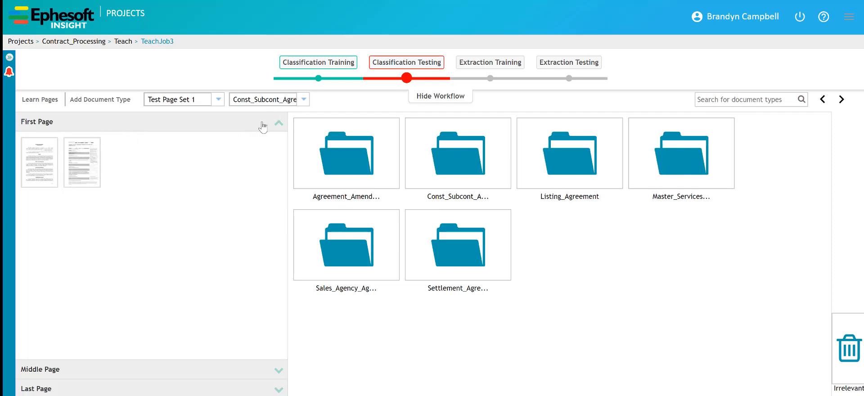
# Step: Return to the Teach jobs, open TeachJob4 at Extraction Training, and review the highlighted values on the Agreement_Amendment first page
pyautogui.click(123, 42)
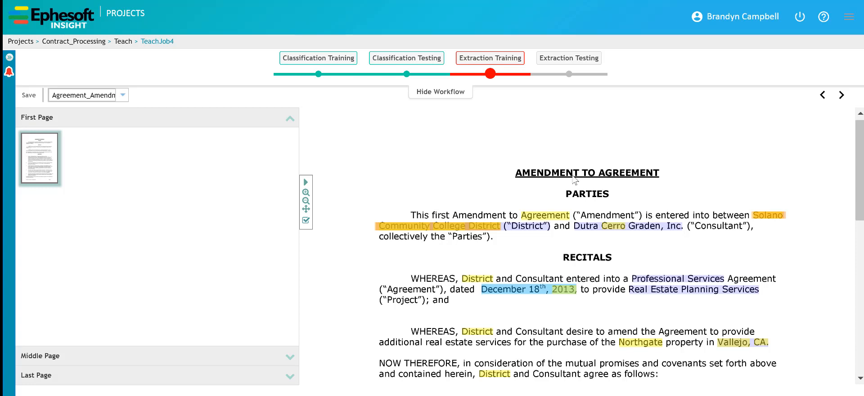
pyautogui.scroll(-1, 575, 180)
pyautogui.scroll(-1, 575, 180)
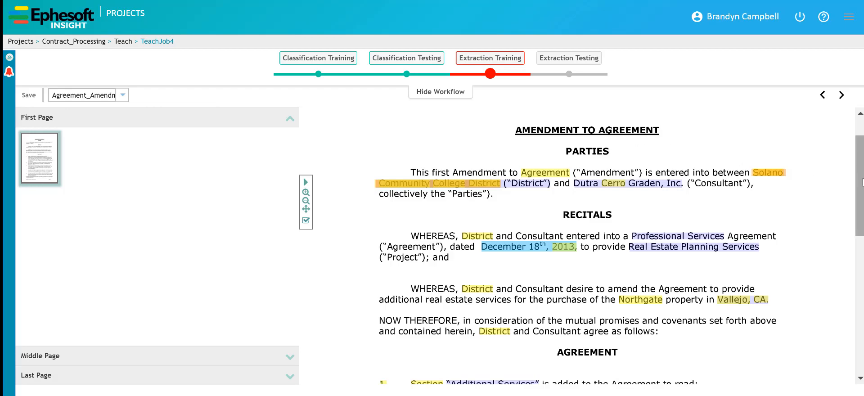
pyautogui.scroll(-4, 862, 182)
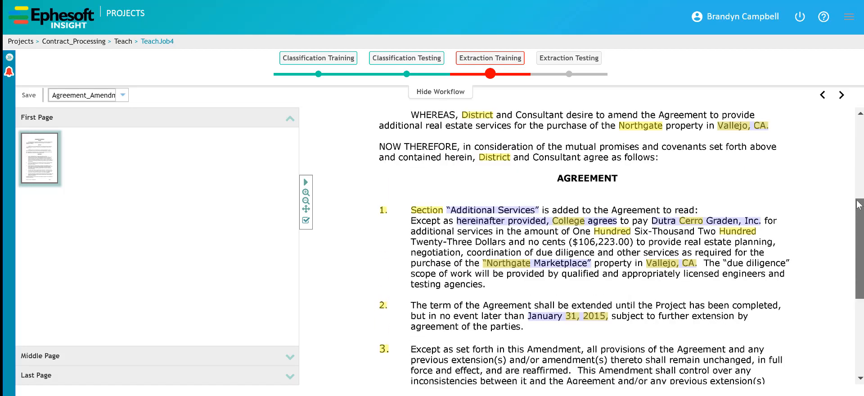
pyautogui.scroll(5, 860, 204)
pyautogui.scroll(-1, 862, 169)
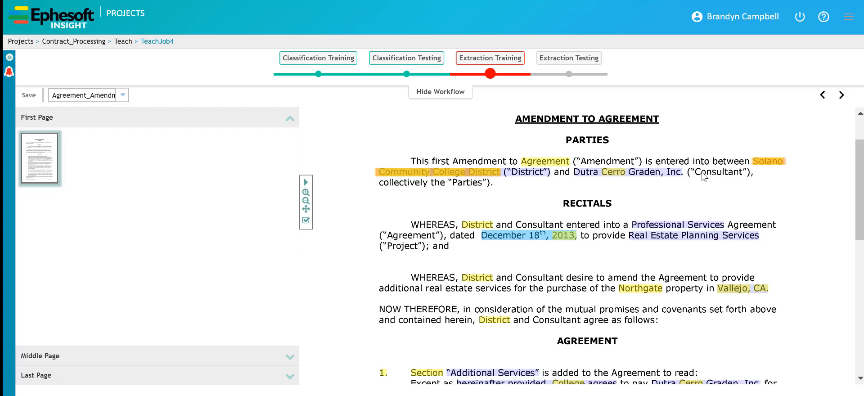
# Step: Start an index field for "Dutra Cerro Graden, Inc." in the Parties paragraph with the predefined type ORGANIZATION_NAME
pyautogui.click(664, 172)
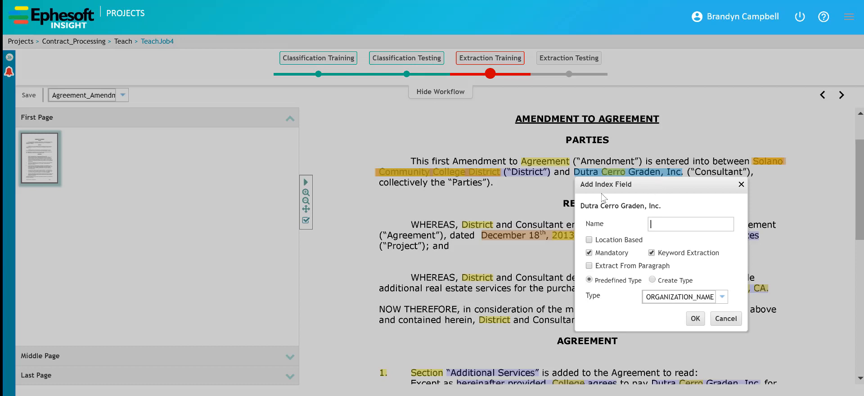
pyautogui.moveTo(601, 193); pyautogui.dragTo(267, 133)
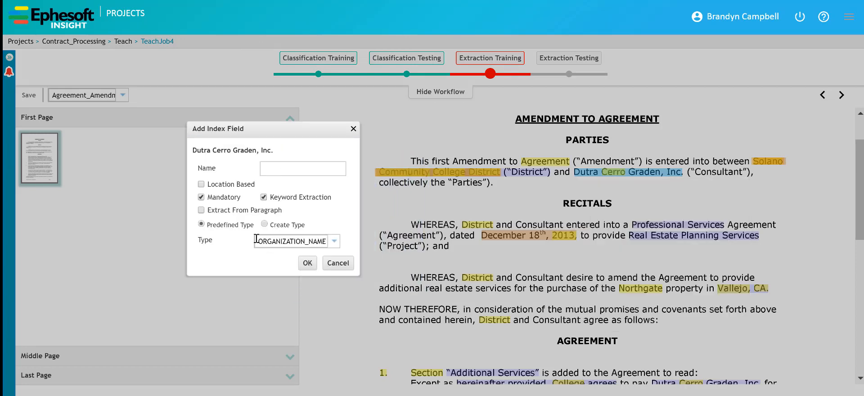
pyautogui.click(334, 241)
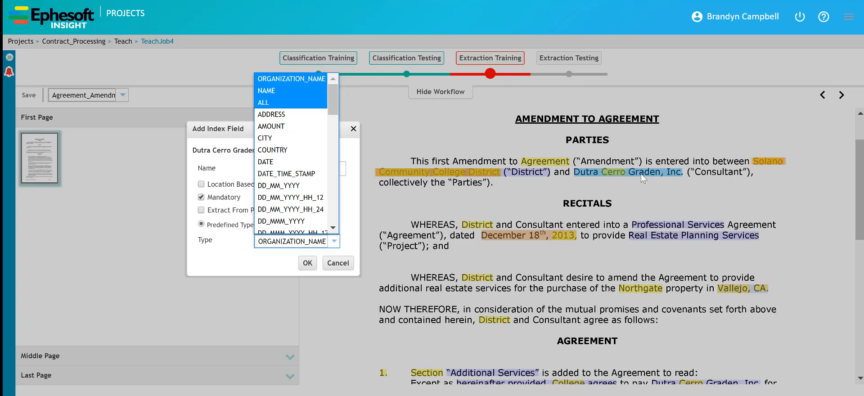
pyautogui.keyDown('ctrl'); pyautogui.click(315, 91); pyautogui.keyUp('ctrl')
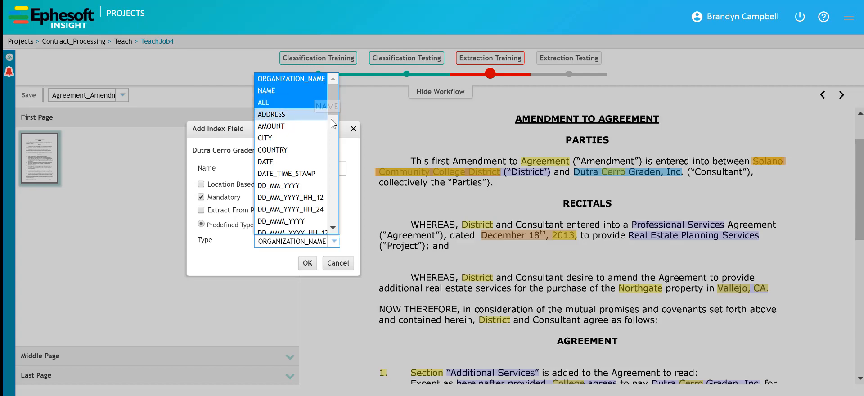
pyautogui.moveTo(336, 97)
pyautogui.mouseDown()
pyautogui.moveTo(333, 205)
pyautogui.moveTo(336, 87)
pyautogui.mouseUp()
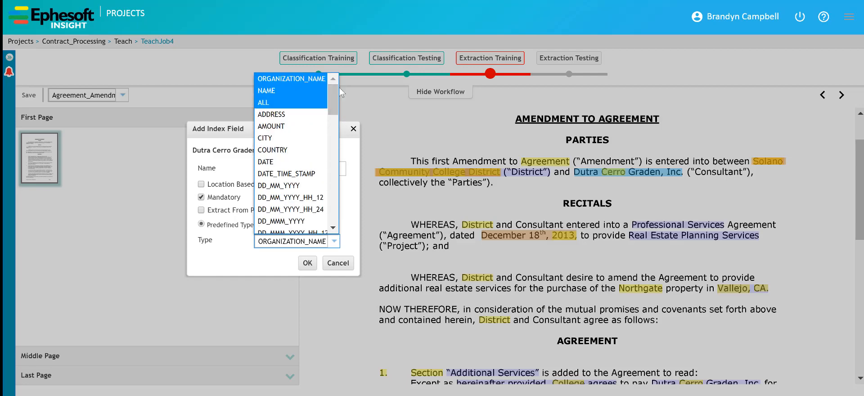
pyautogui.click(310, 80)
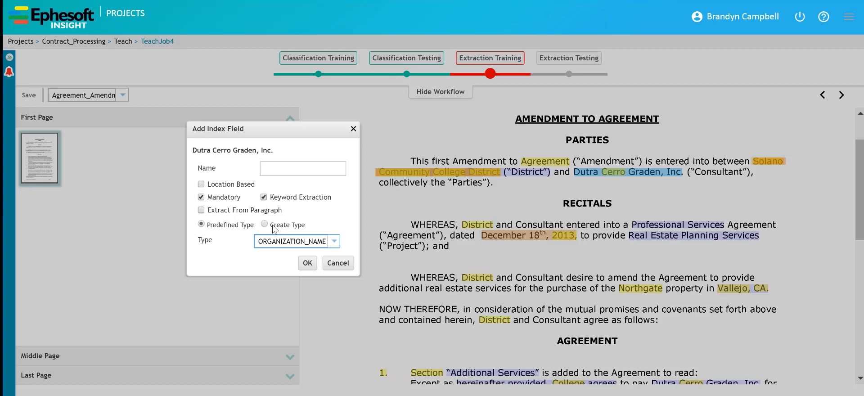
# Step: Name the new index field Party2 and save it as mandatory with keyword extraction
pyautogui.click(269, 165)
pyautogui.write('Par')
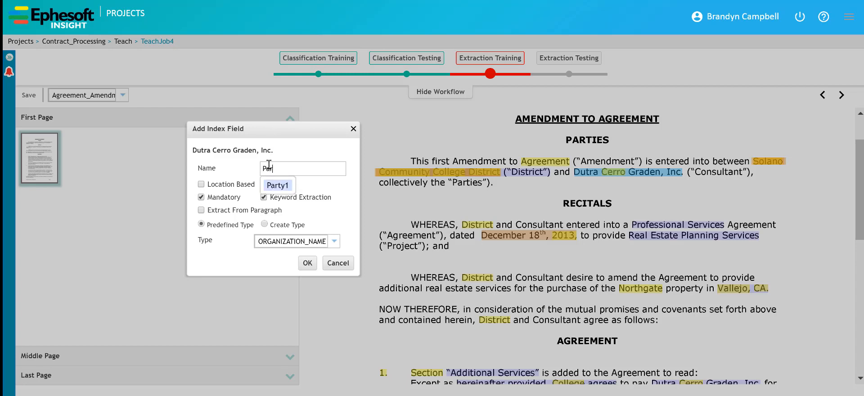
pyautogui.write('ty2')
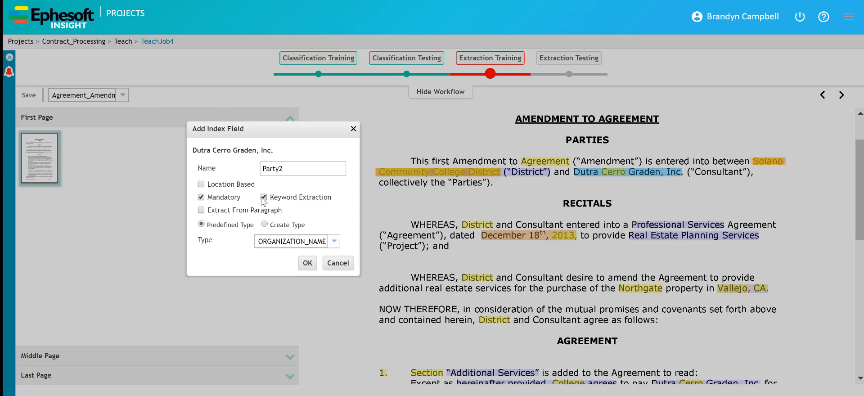
pyautogui.click(307, 265)
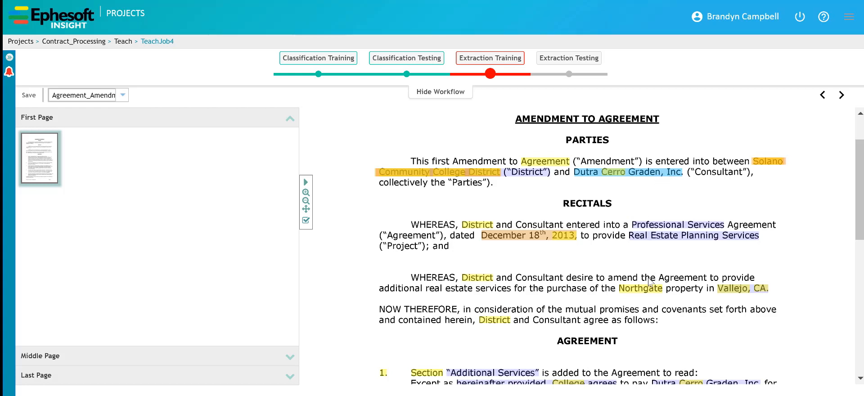
# Step: Add a mandatory keyword-extraction index field named Extension_Date for "January 31, 2015" in clause 2, keeping the predefined type MMM_DD_YYYY
pyautogui.scroll(-2, 650, 282)
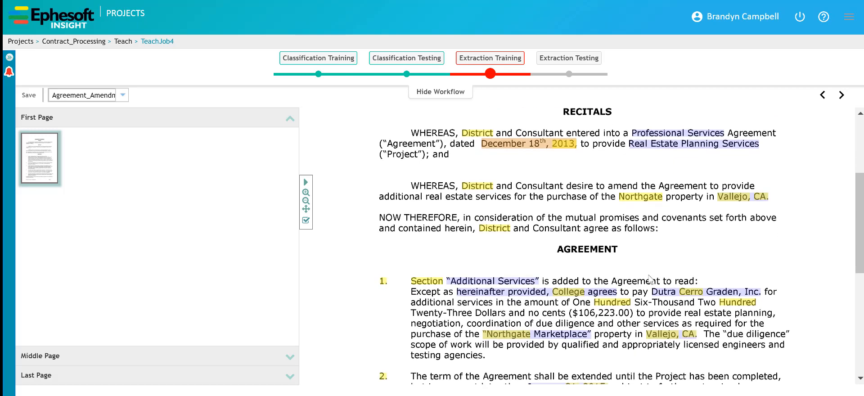
pyautogui.scroll(2, 650, 282)
pyautogui.scroll(-3, 615, 265)
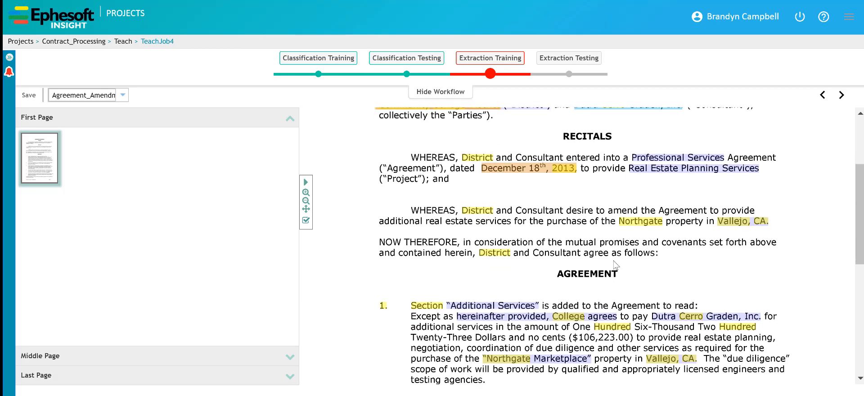
pyautogui.scroll(-3, 615, 266)
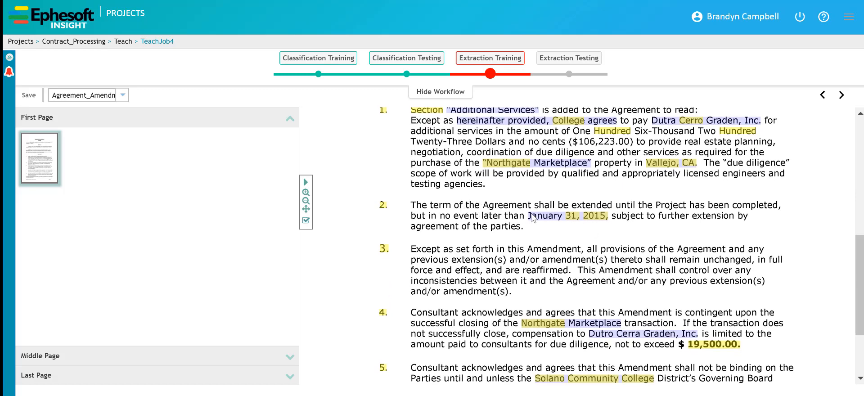
pyautogui.click(582, 216)
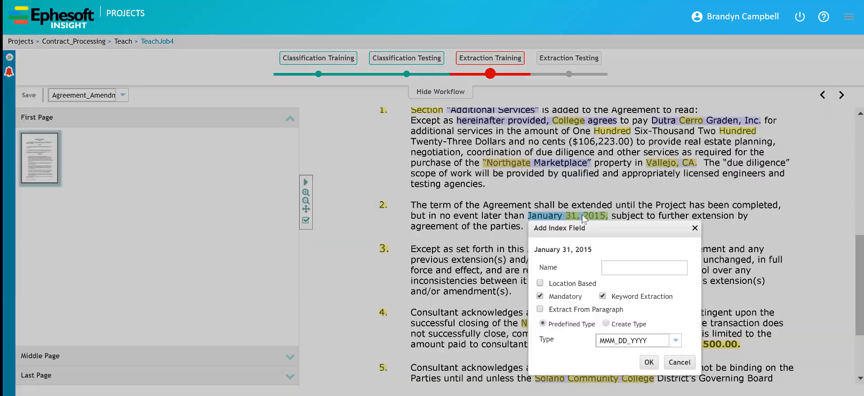
pyautogui.moveTo(590, 226); pyautogui.dragTo(373, 157)
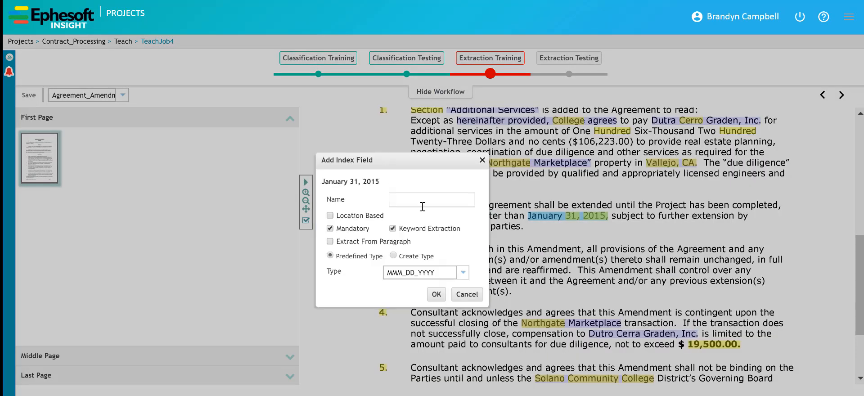
pyautogui.click(421, 206)
pyautogui.write('Extension_Date')
pyautogui.click(463, 272)
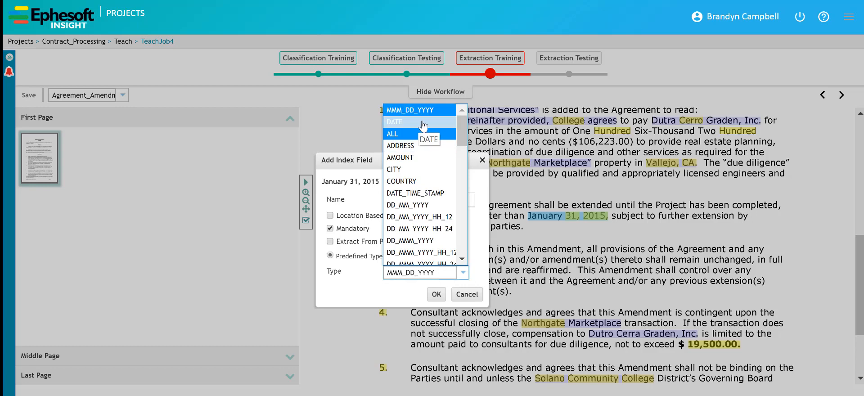
pyautogui.click(349, 286)
pyautogui.click(436, 294)
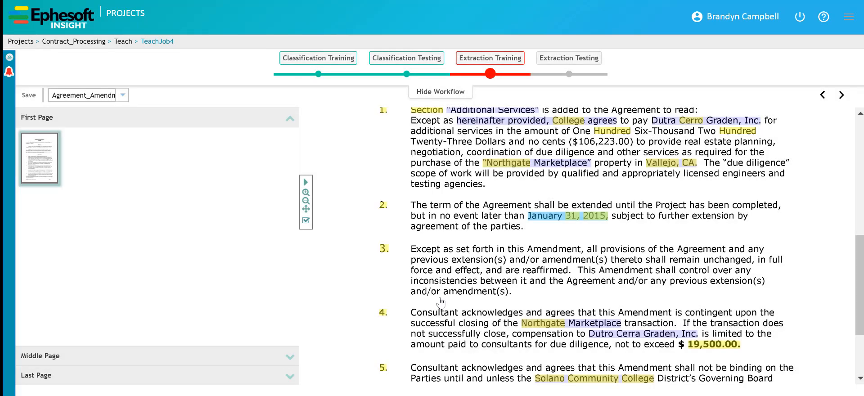
# Step: Review the remaining highlighted values on the Agreement_Amendment first page, and advance TeachJob4 to Extraction Testing
pyautogui.scroll(-5, 632, 289)
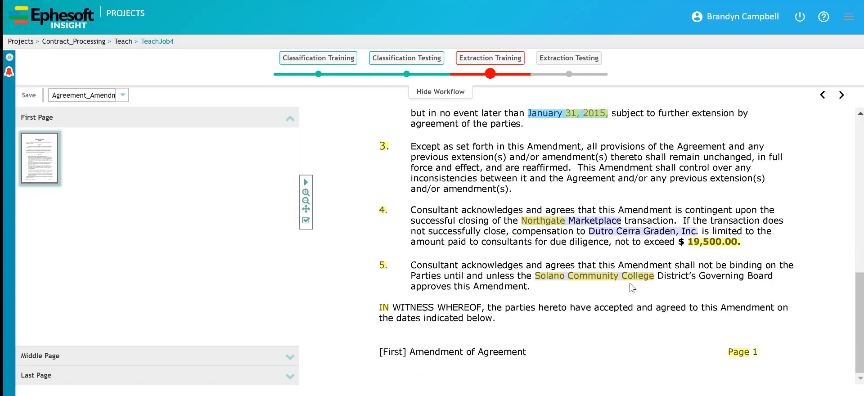
pyautogui.scroll(5, 632, 288)
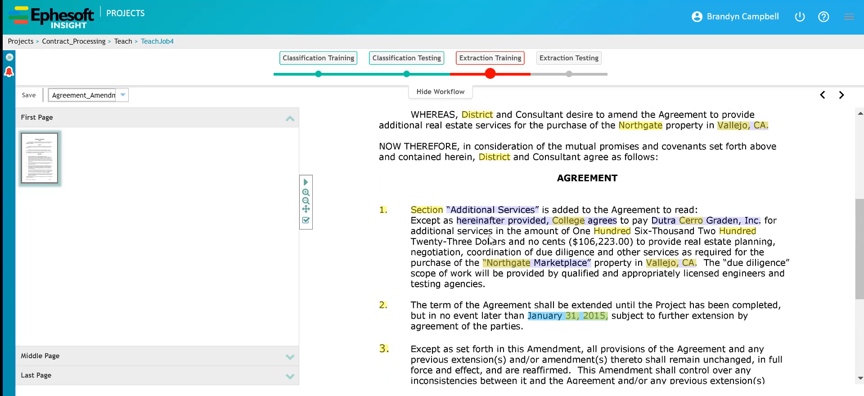
pyautogui.scroll(-2, 491, 239)
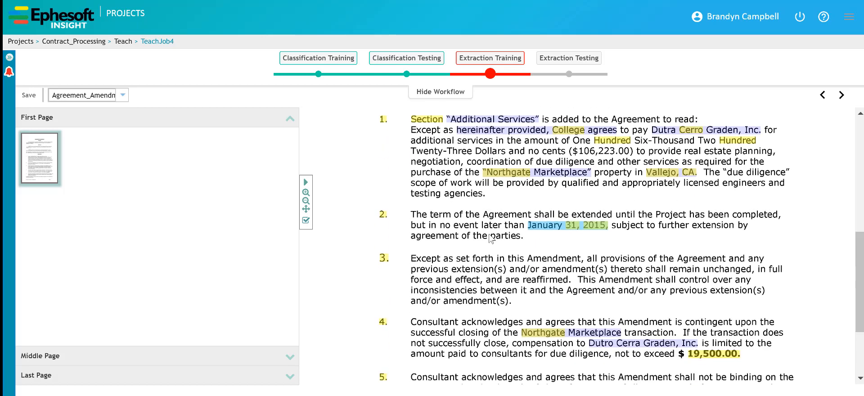
pyautogui.scroll(-2, 491, 238)
pyautogui.scroll(-1, 491, 237)
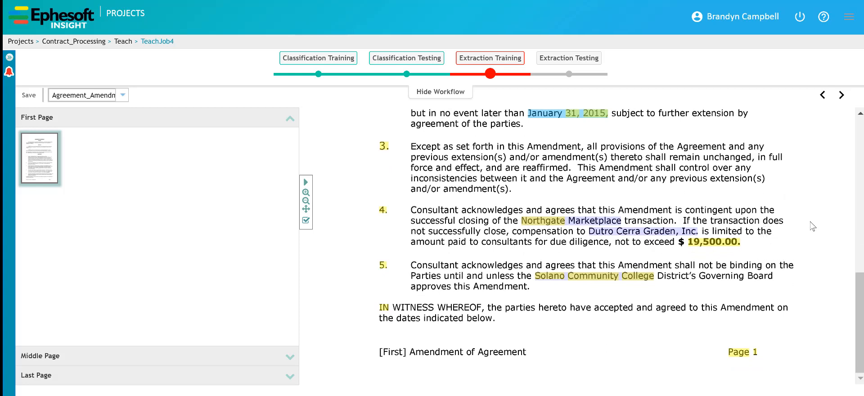
pyautogui.scroll(5, 733, 155)
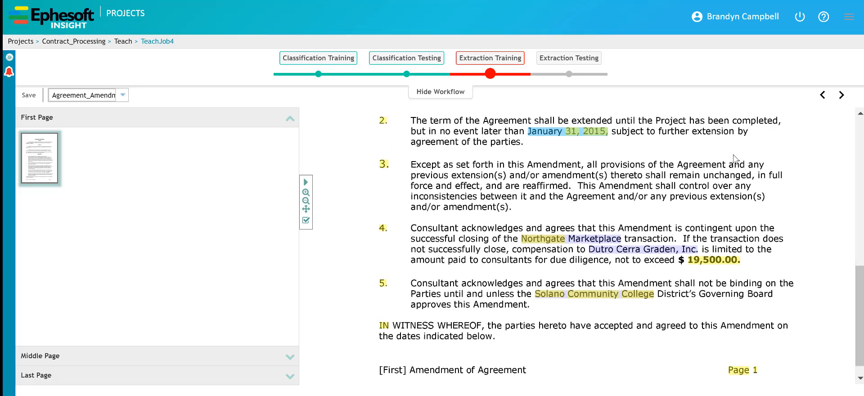
pyautogui.scroll(2, 734, 155)
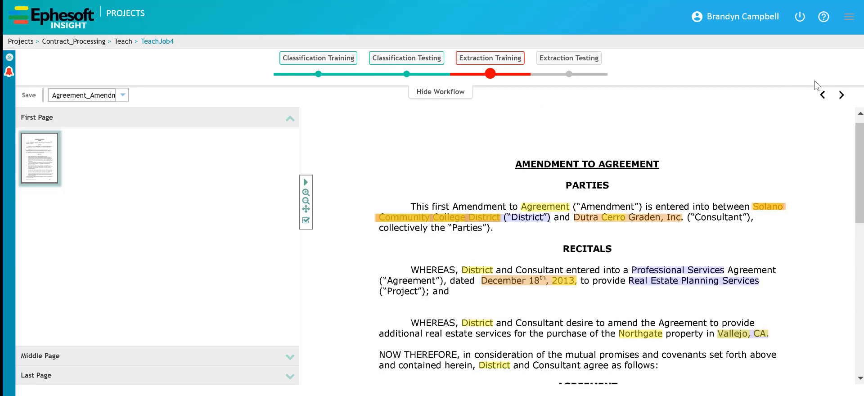
pyautogui.click(842, 95)
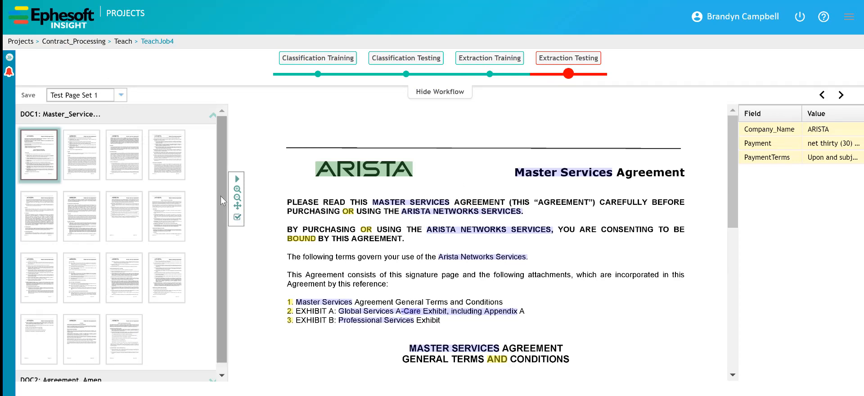
# Step: Open DOC2 Agreement_Amendment in Test Page Set 1 and check its extracted dates and parties against the first page
pyautogui.moveTo(220, 196); pyautogui.dragTo(239, 255)
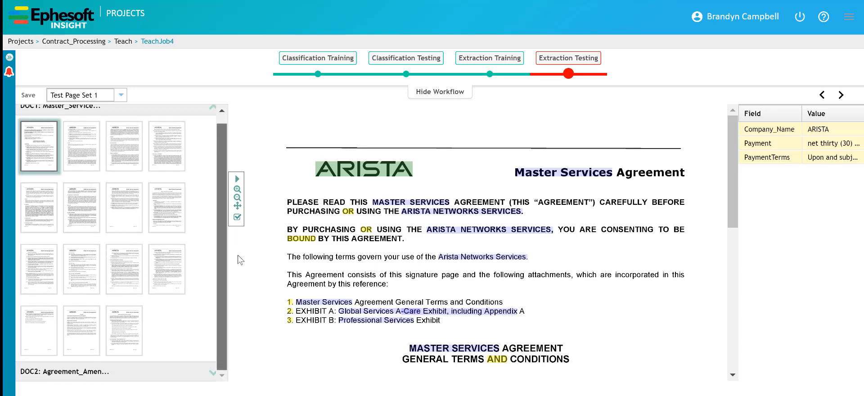
pyautogui.click(200, 379)
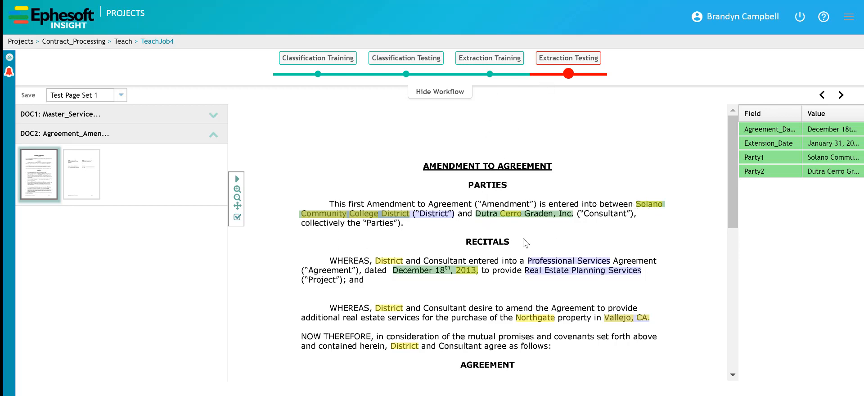
pyautogui.scroll(-3, 538, 252)
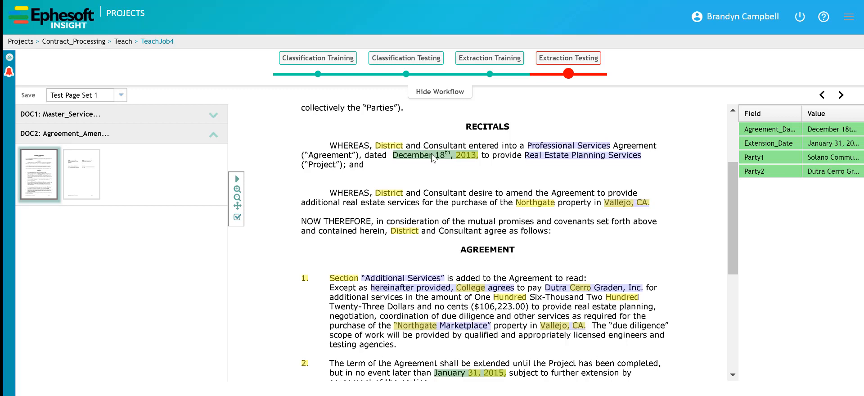
pyautogui.scroll(-4, 406, 252)
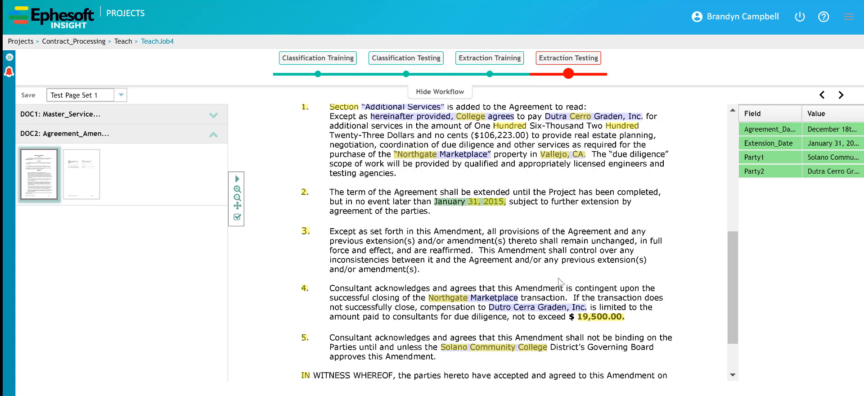
pyautogui.scroll(8, 622, 272)
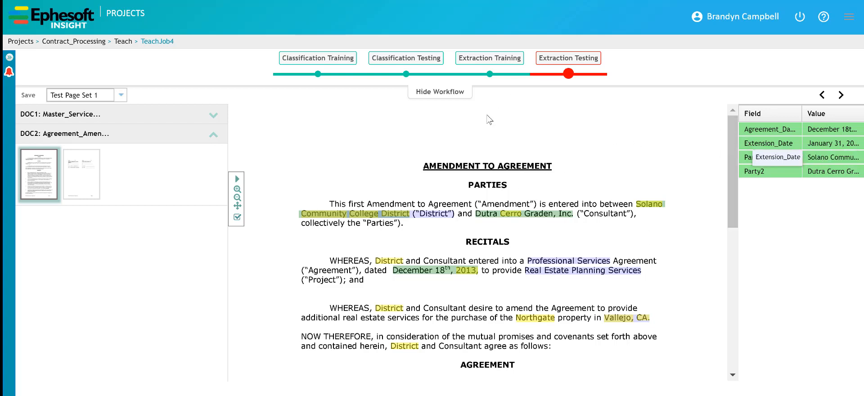
# Step: Return to the DOC1 Master Services Agreement results and locate the extracted PaymentTerms value in the document
pyautogui.click(194, 115)
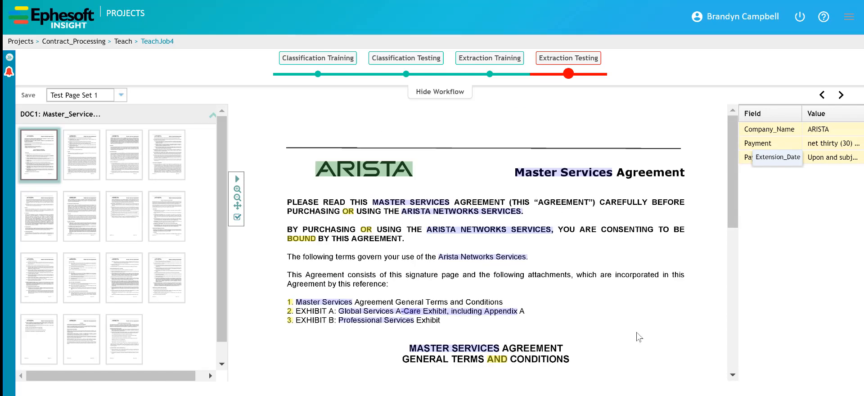
pyautogui.scroll(-3, 637, 336)
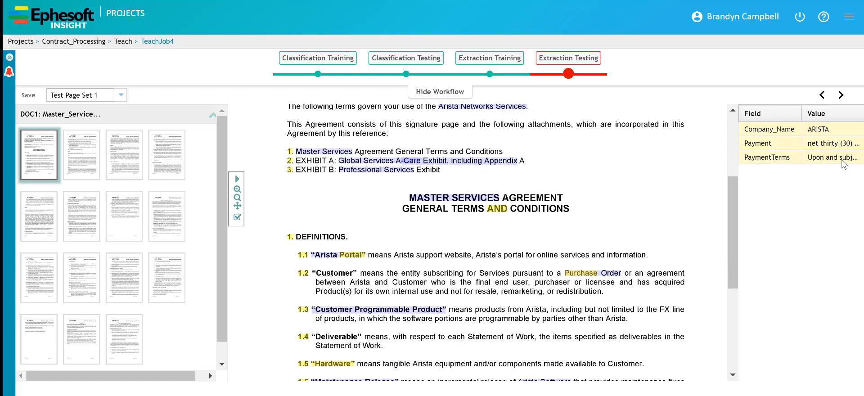
pyautogui.click(842, 159)
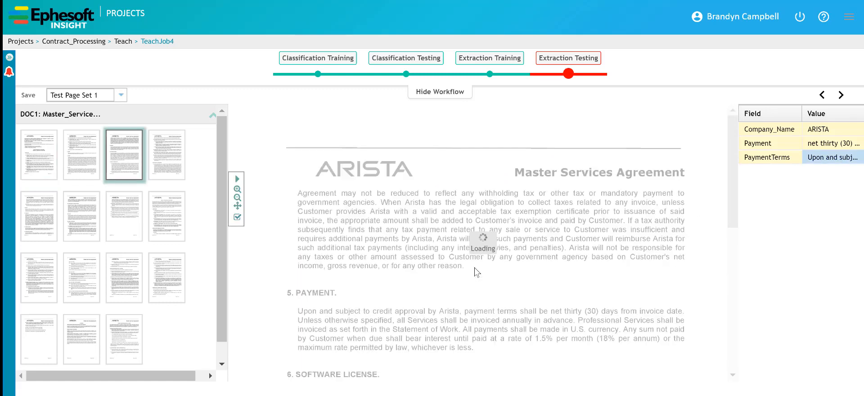
# Step: View the teach job's Final Step options, close them without finishing the job, and reopen the DOC2 Agreement_Amendment results
pyautogui.click(839, 95)
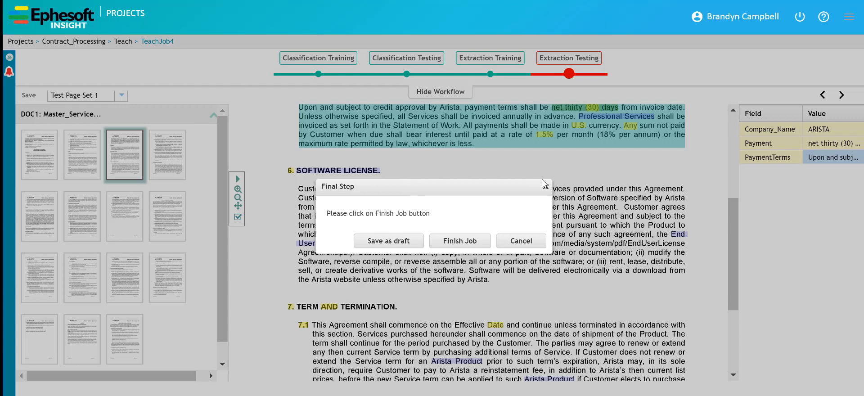
pyautogui.click(546, 187)
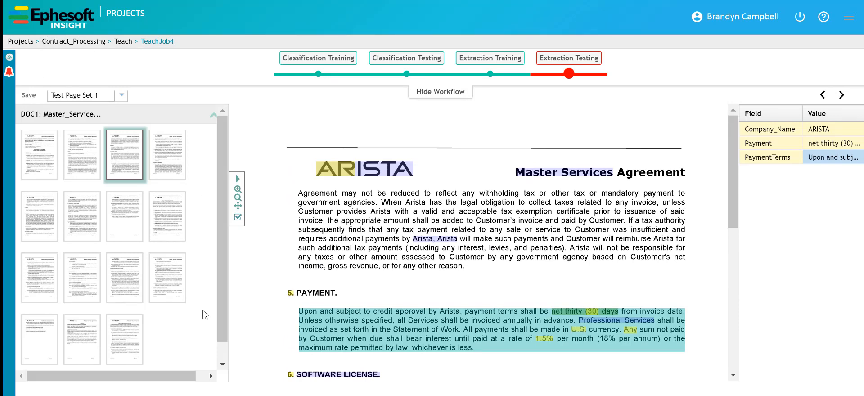
pyautogui.scroll(-1, 220, 333)
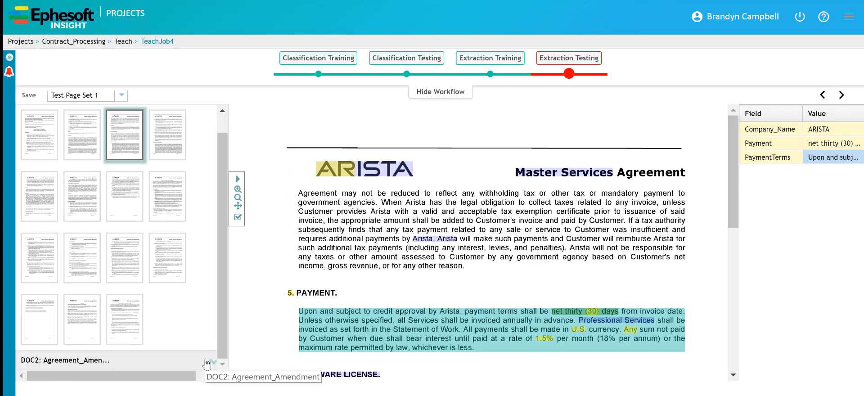
pyautogui.click(207, 360)
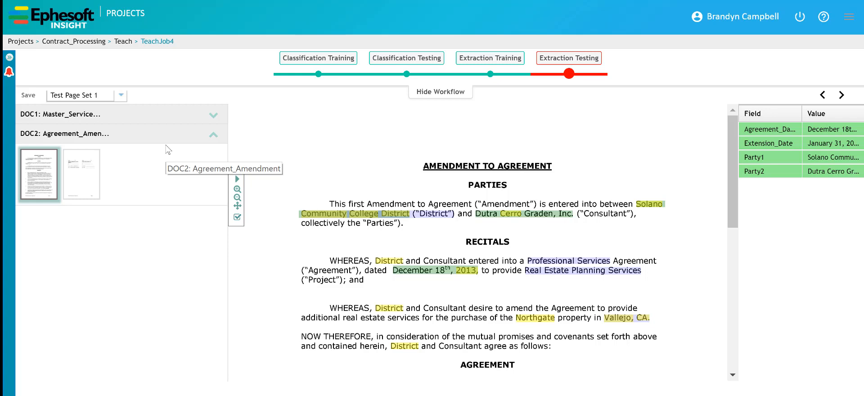
# Step: Return to the Contract_Processing project, go to its analytics, and explore the Master_Services_Agreement table
pyautogui.click(74, 42)
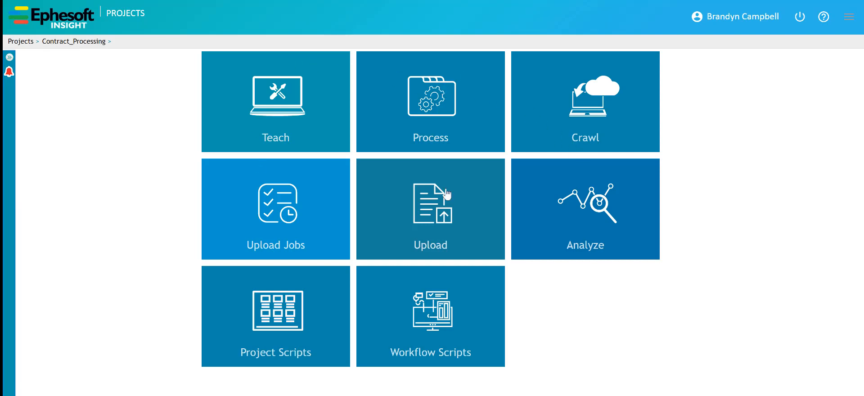
pyautogui.click(603, 208)
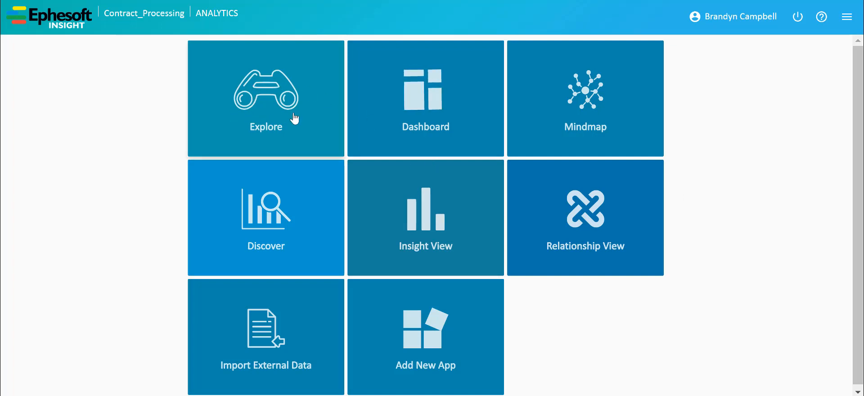
pyautogui.click(263, 113)
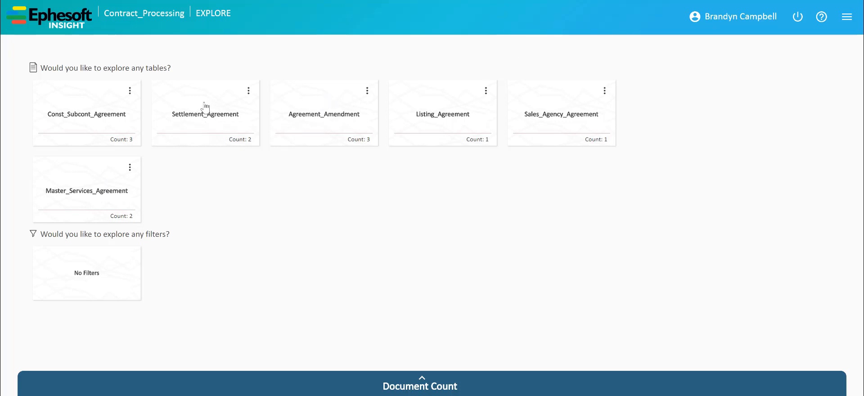
pyautogui.click(109, 179)
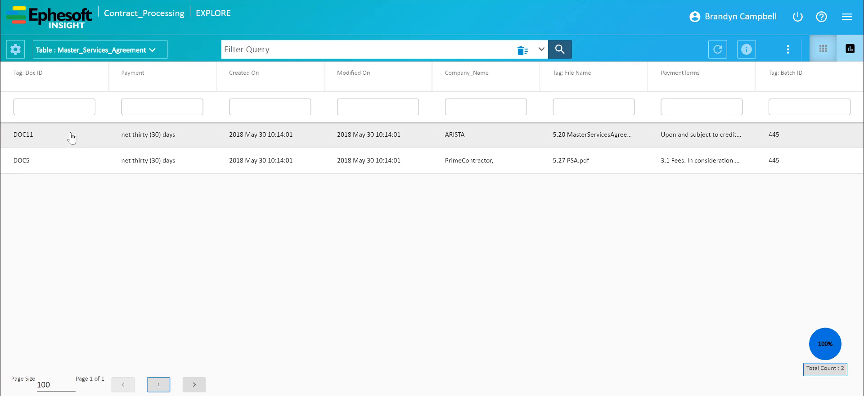
# Step: Show the details of record DOC11, examine where PaymentTerms, Payment and Company_Name occur in the source document, and close the details
pyautogui.click(77, 139)
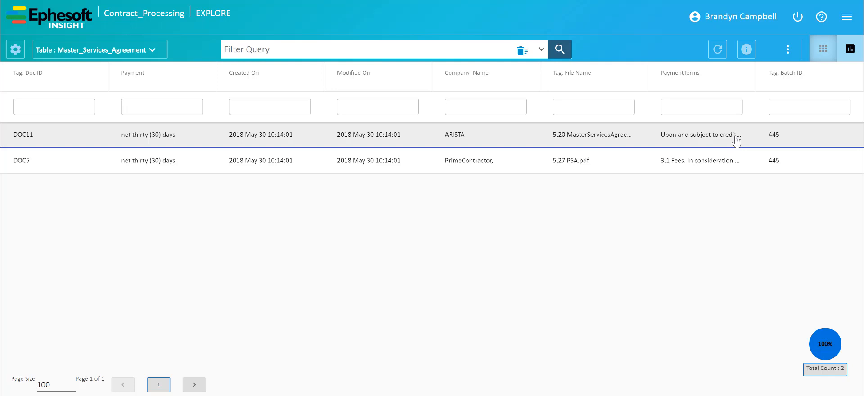
pyautogui.click(746, 50)
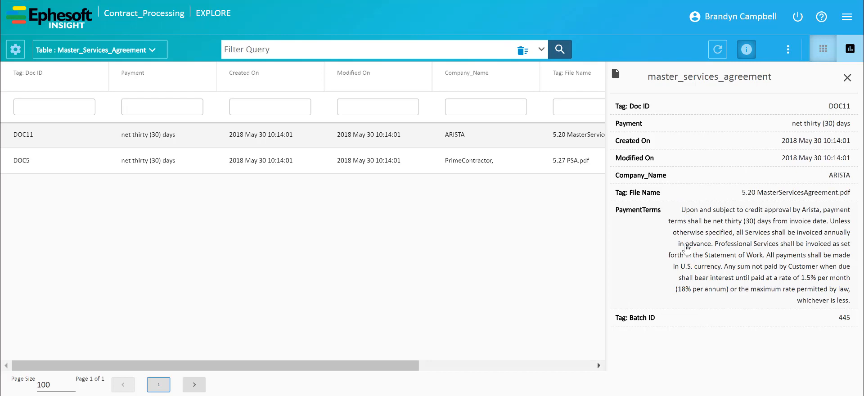
pyautogui.click(687, 249)
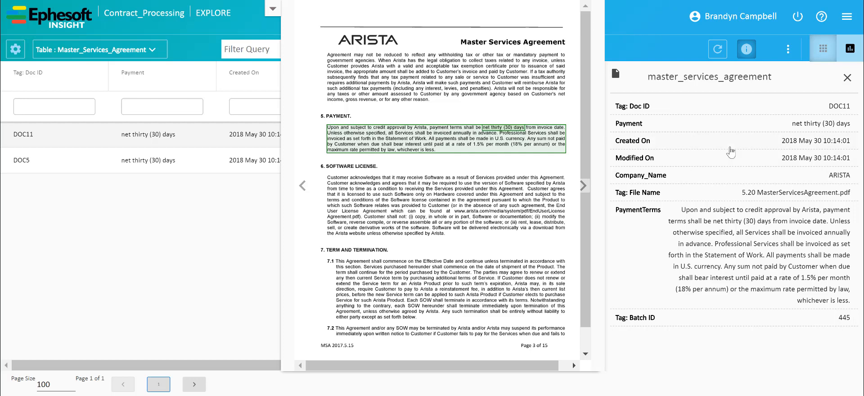
pyautogui.click(728, 146)
pyautogui.click(724, 127)
pyautogui.click(664, 182)
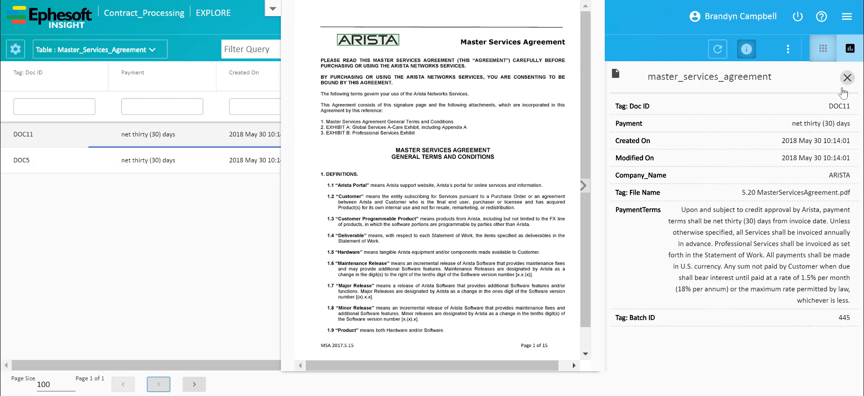
pyautogui.click(847, 78)
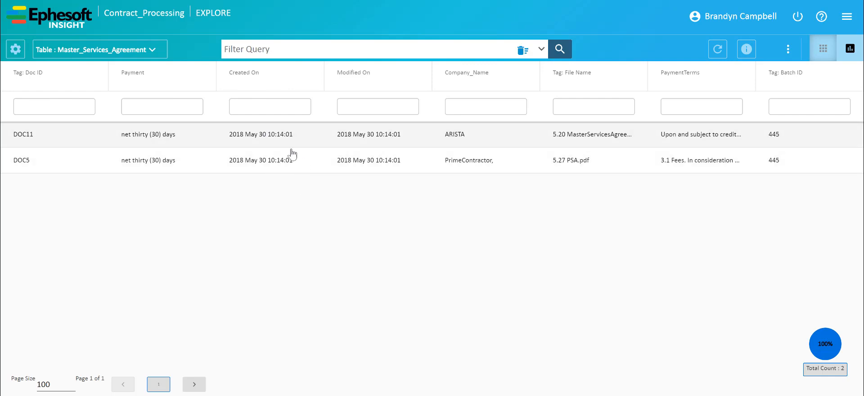
# Step: Show the details of record DOC5 in the Master_Services_Agreement table
pyautogui.click(192, 164)
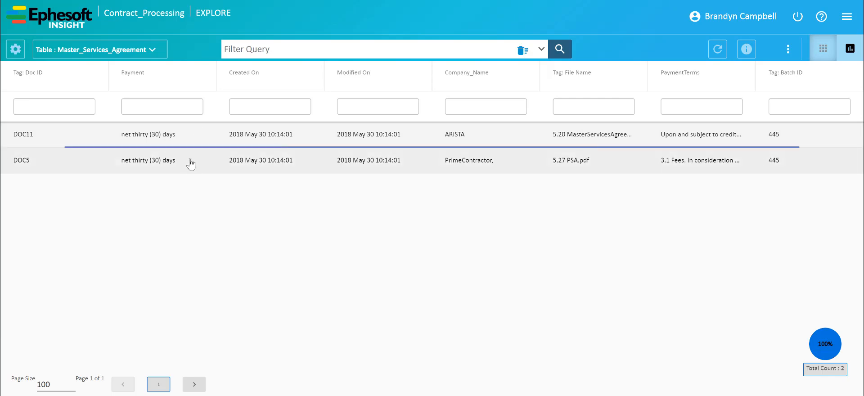
pyautogui.click(746, 53)
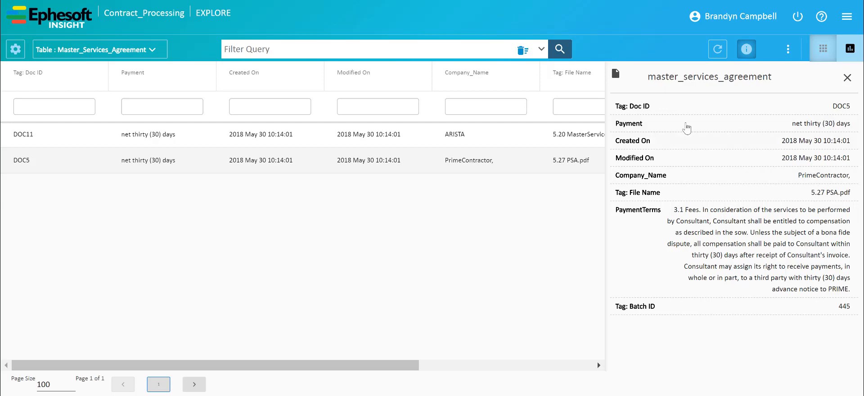